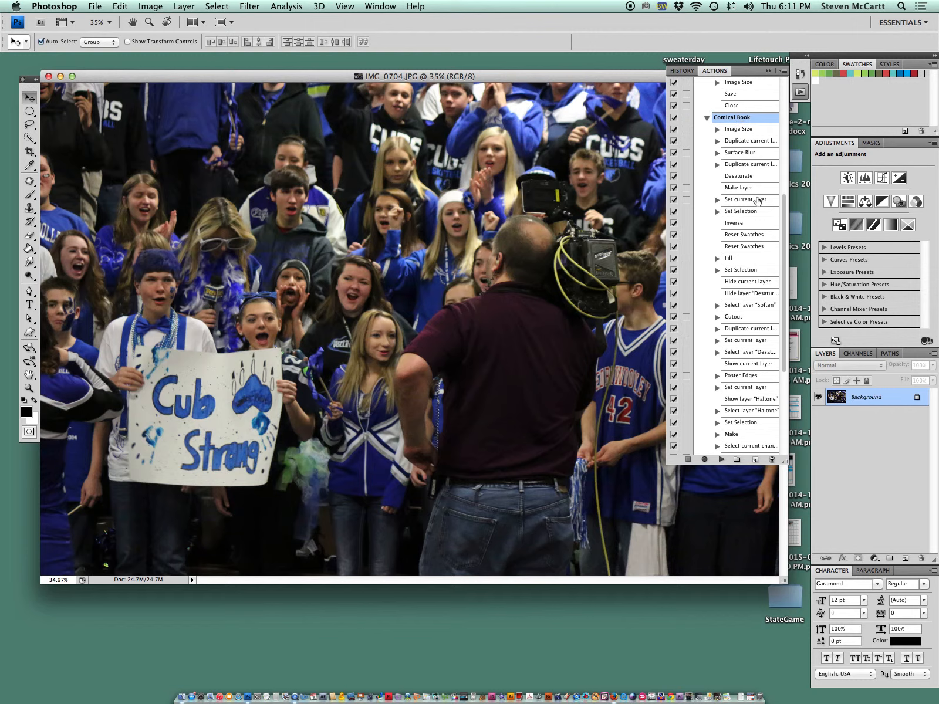
Run the Comical Book action on IMG_0704.JPG
left_click(721, 459)
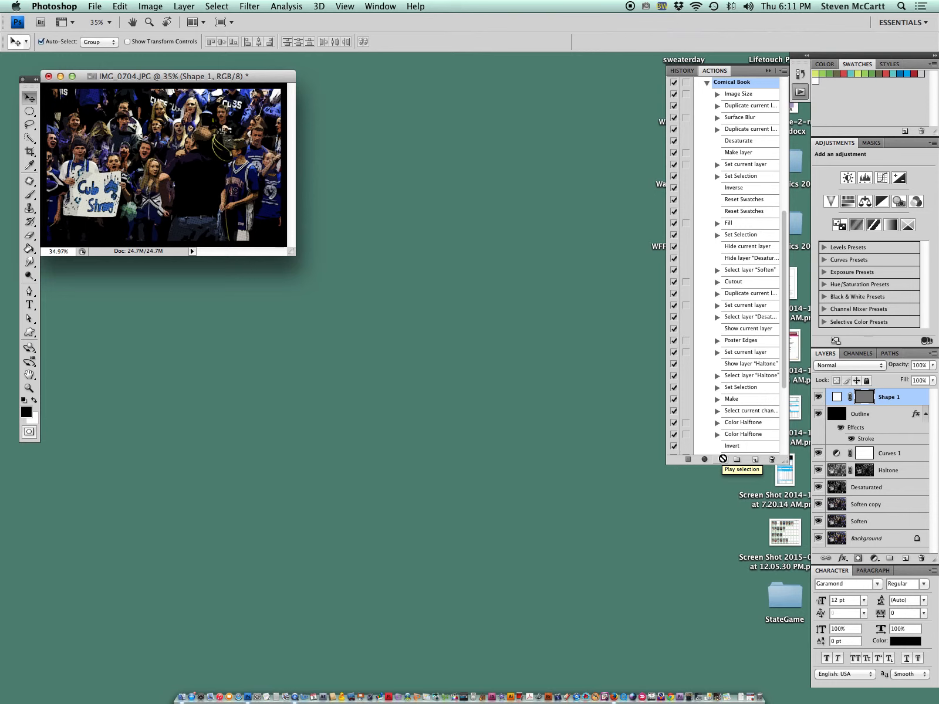
left_click_drag(268, 76, 382, 112)
key("super+minus")
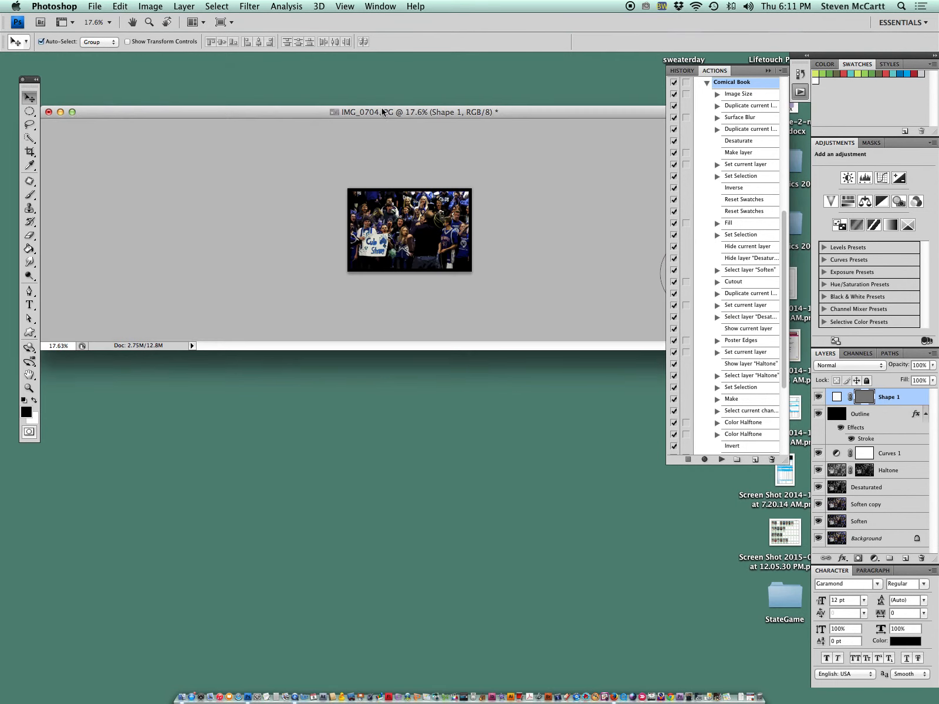
Try to move the speech bubble shape from outside the canvas onto the comic-style photo
left_click_drag(596, 118, 535, 113)
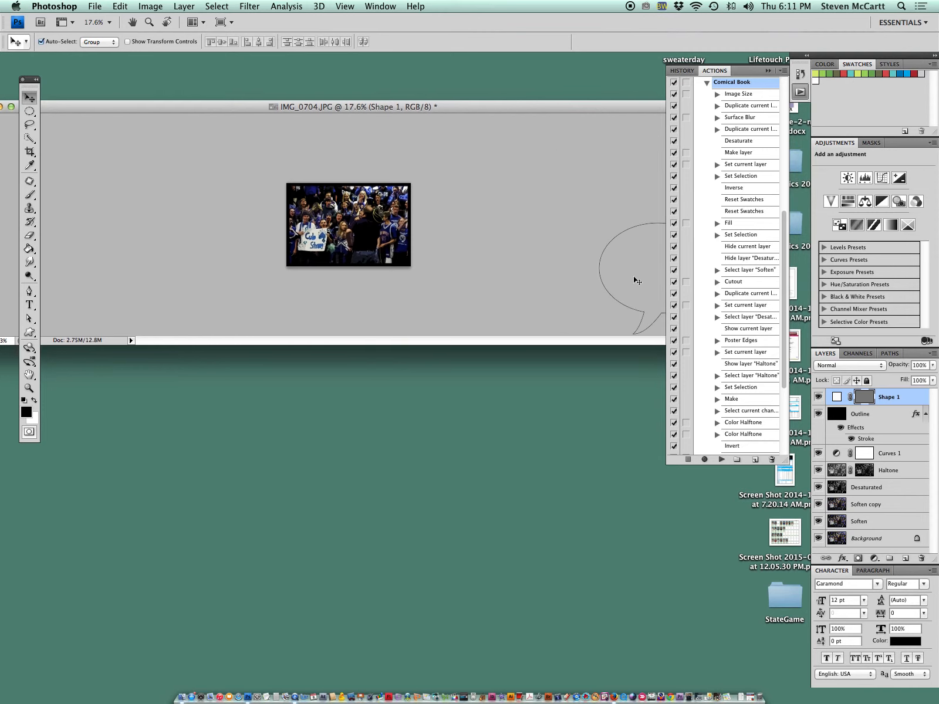
left_click_drag(512, 253, 617, 271)
mouse_move(597, 110)
left_mouse_down()
mouse_move(503, 100)
mouse_move(609, 124)
left_mouse_up()
left_click_drag(589, 272, 375, 264)
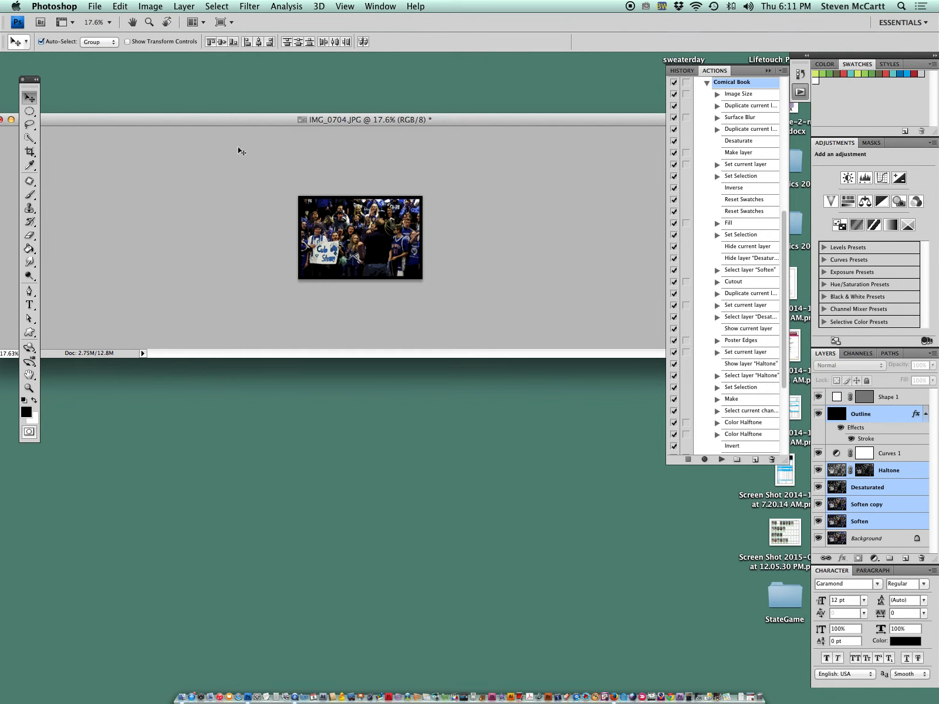
key("super+0")
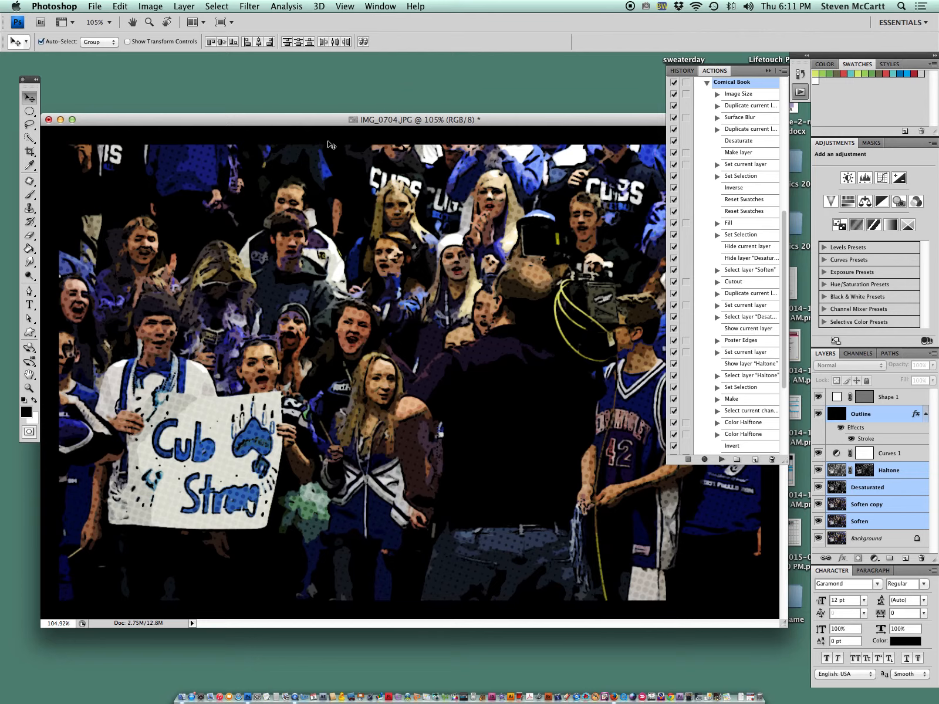
left_click_drag(302, 122, 294, 69)
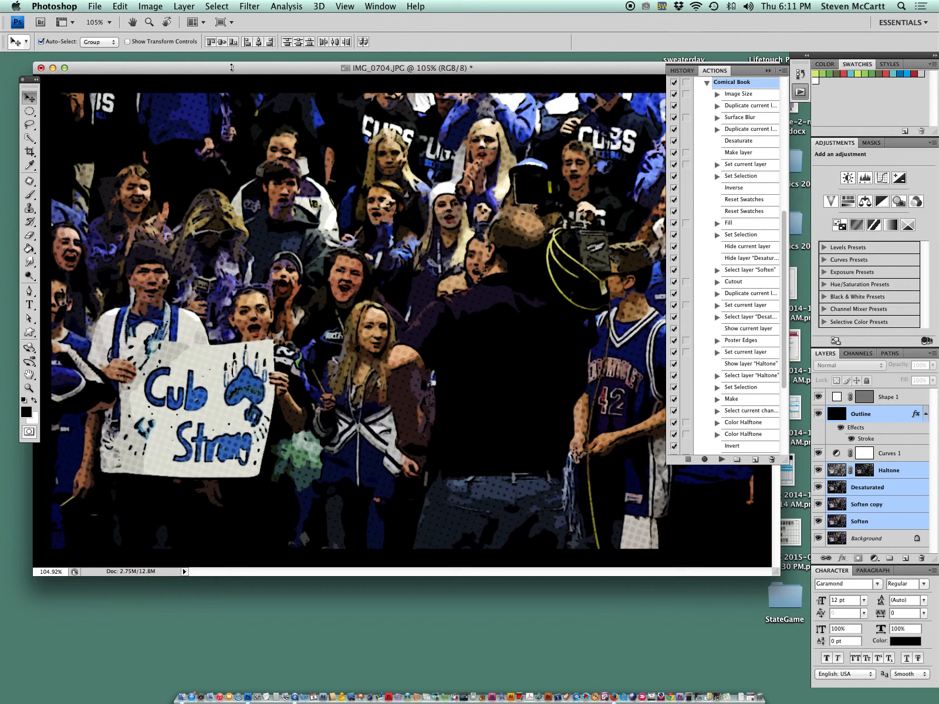
Start a new document 8.5 inches wide and 11 inches high with a resolution of 200 pixels/inch
left_click(95, 6)
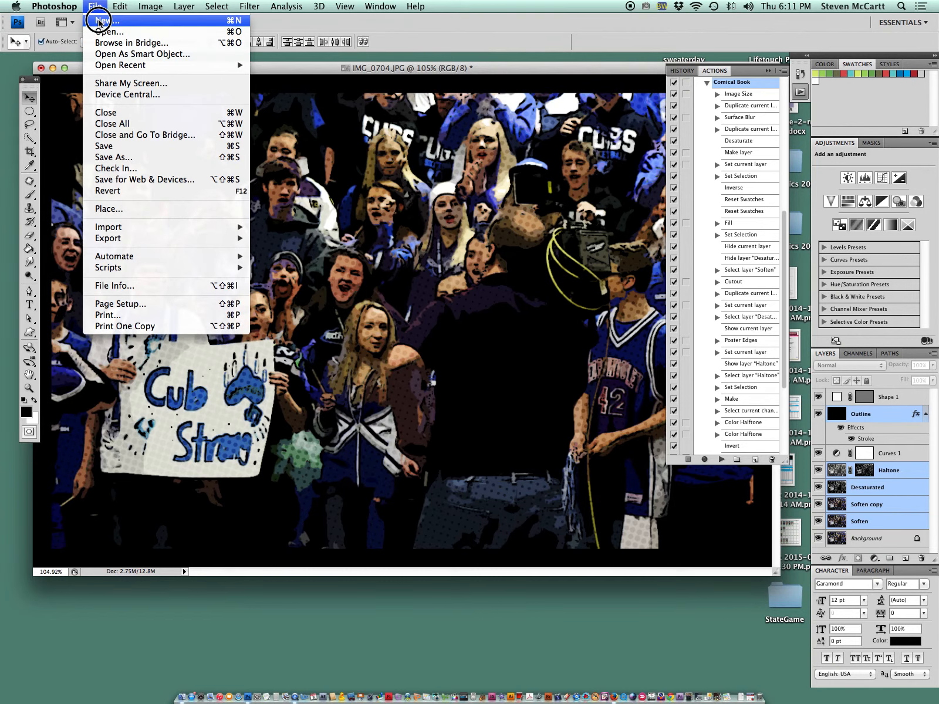
left_click(98, 21)
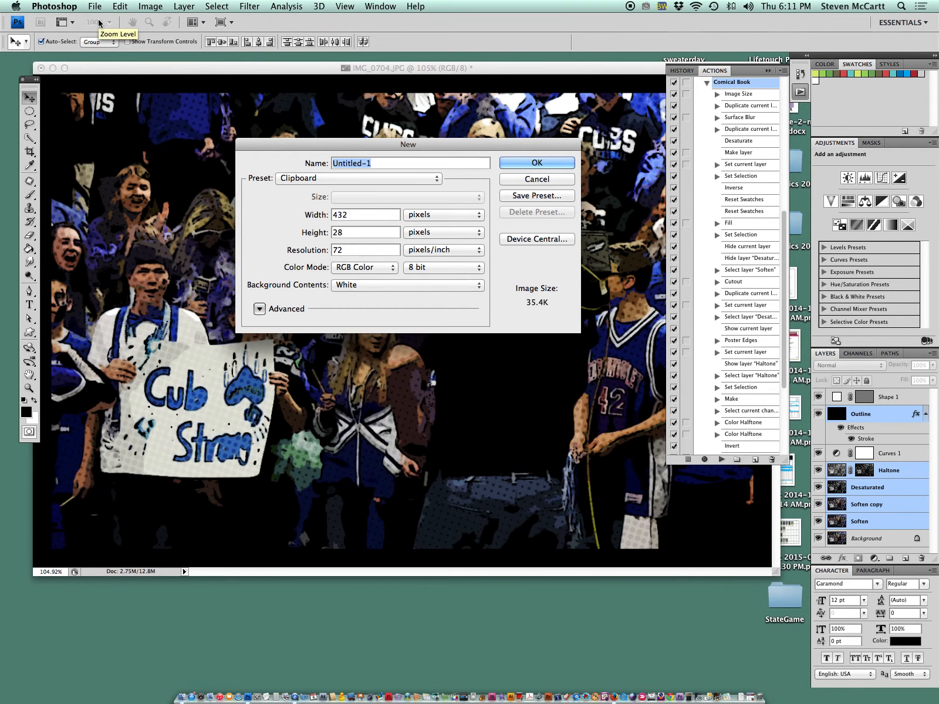
left_click(451, 216)
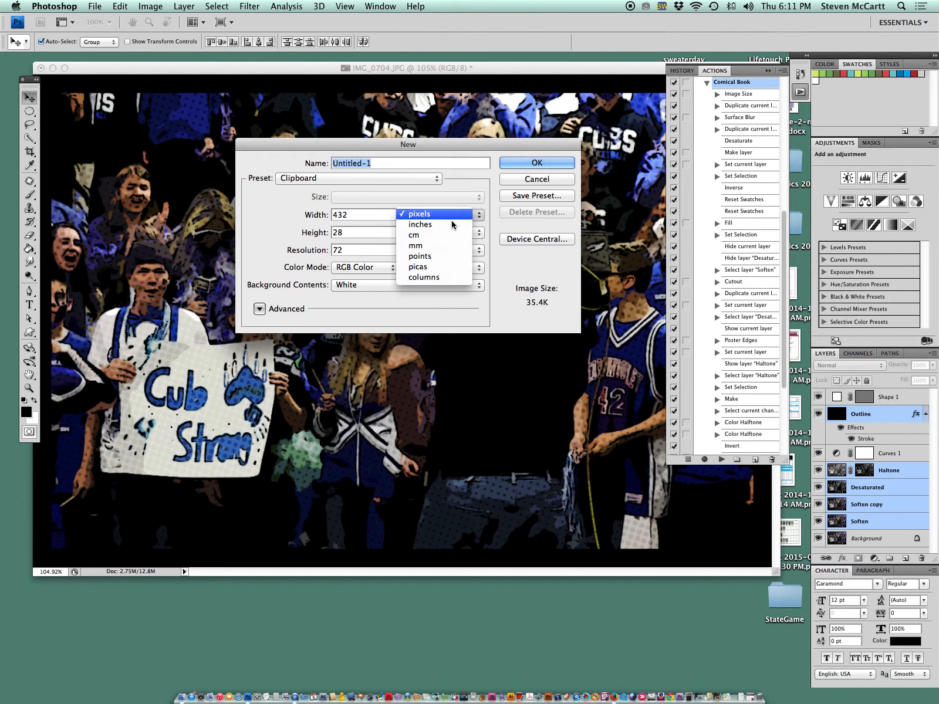
left_click(431, 232)
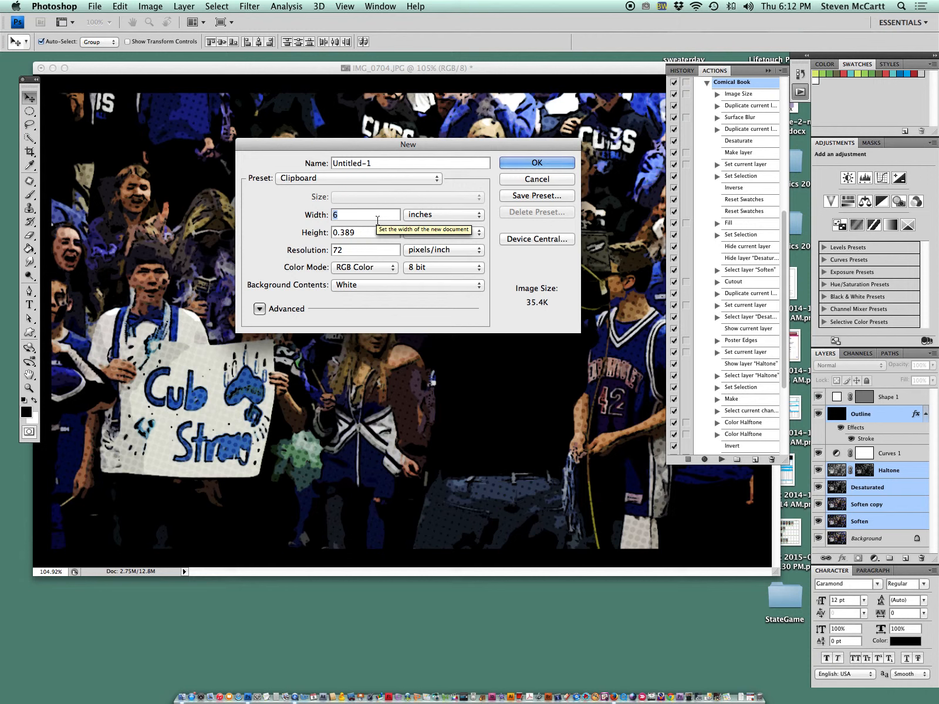
type("8.5")
double_click(367, 231)
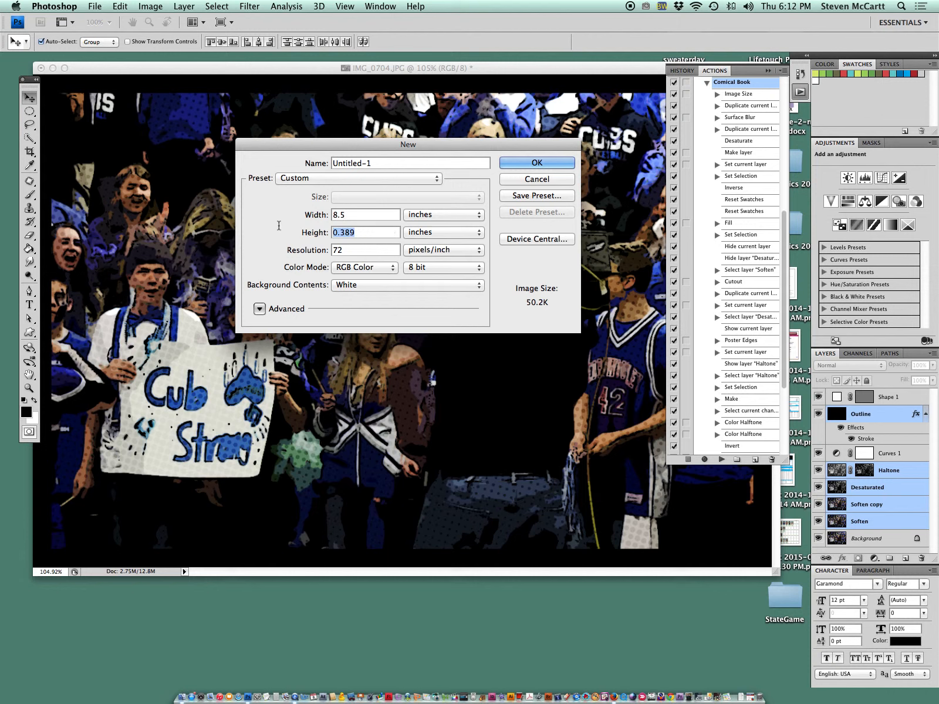
type("11")
double_click(342, 249)
type("200")
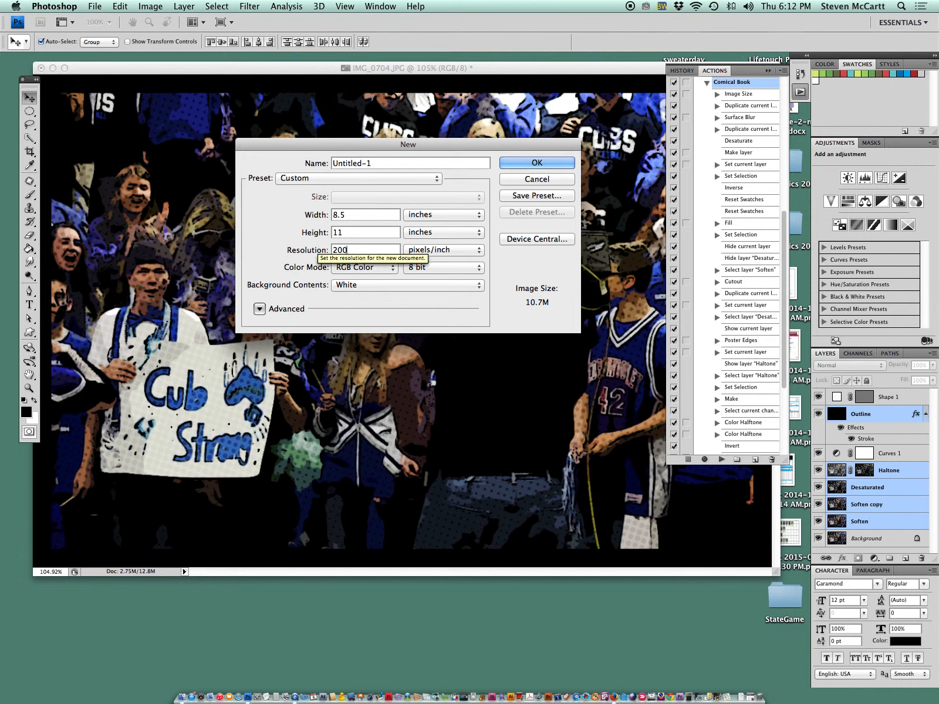
Name the new document "Comic Book Page" and create it
left_click(310, 163)
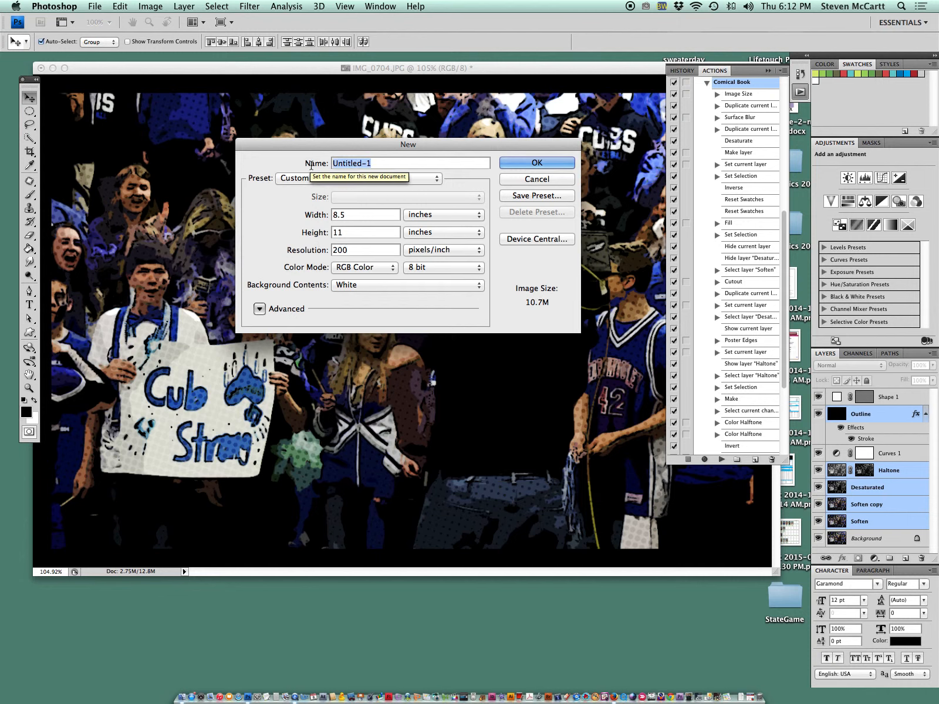
type("Comic Book Page")
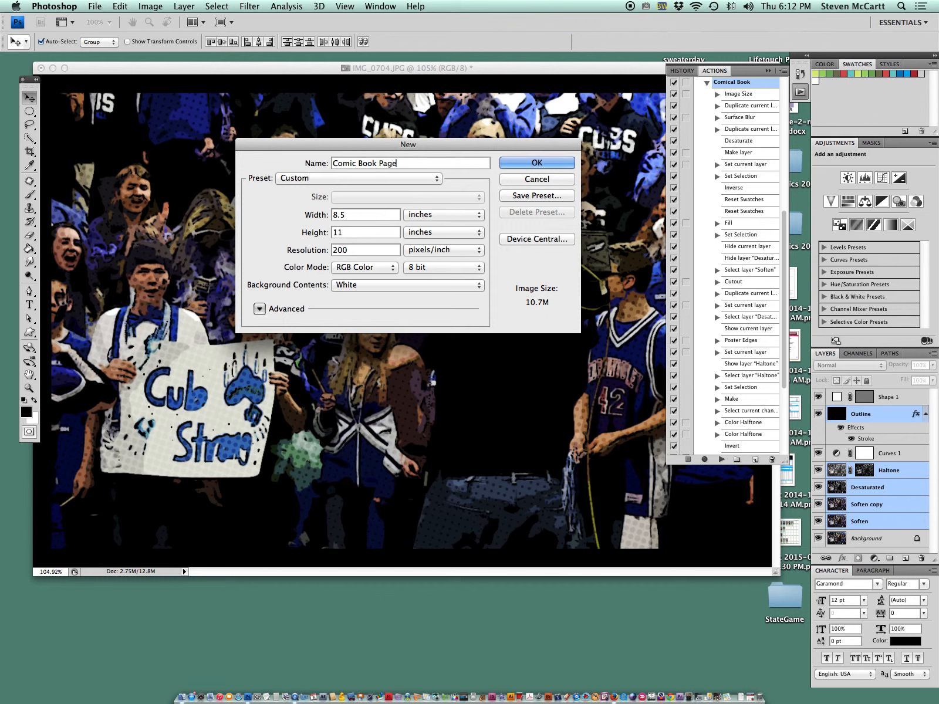
left_click(535, 166)
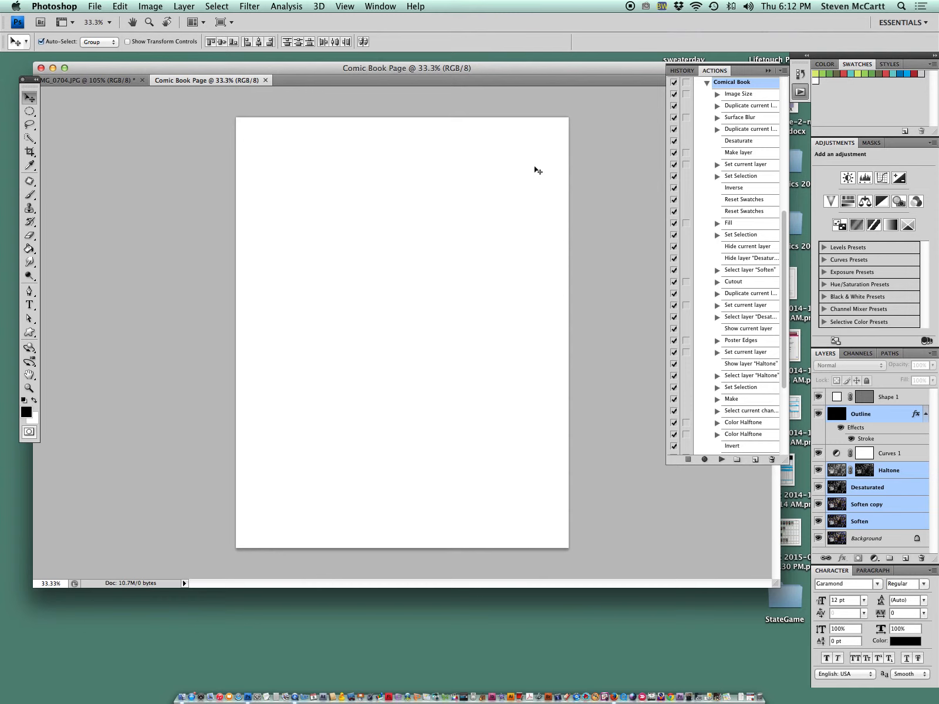
Separate the IMG_0704.JPG photo from the tabbed window into its own floating window over the blank comic page
left_click_drag(262, 67, 244, 59)
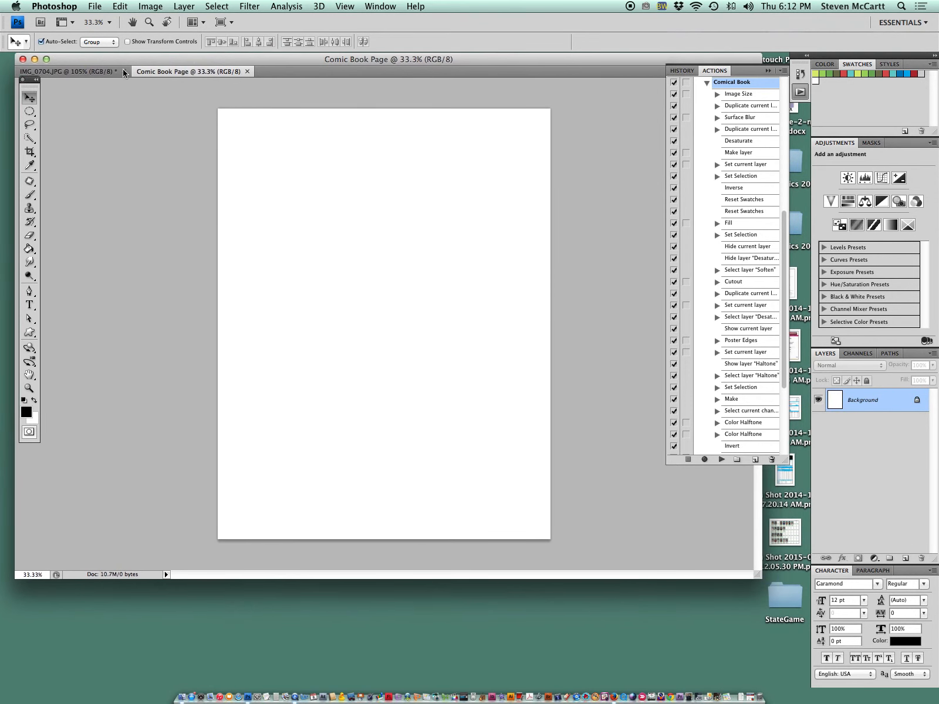
left_click_drag(85, 73, 555, 176)
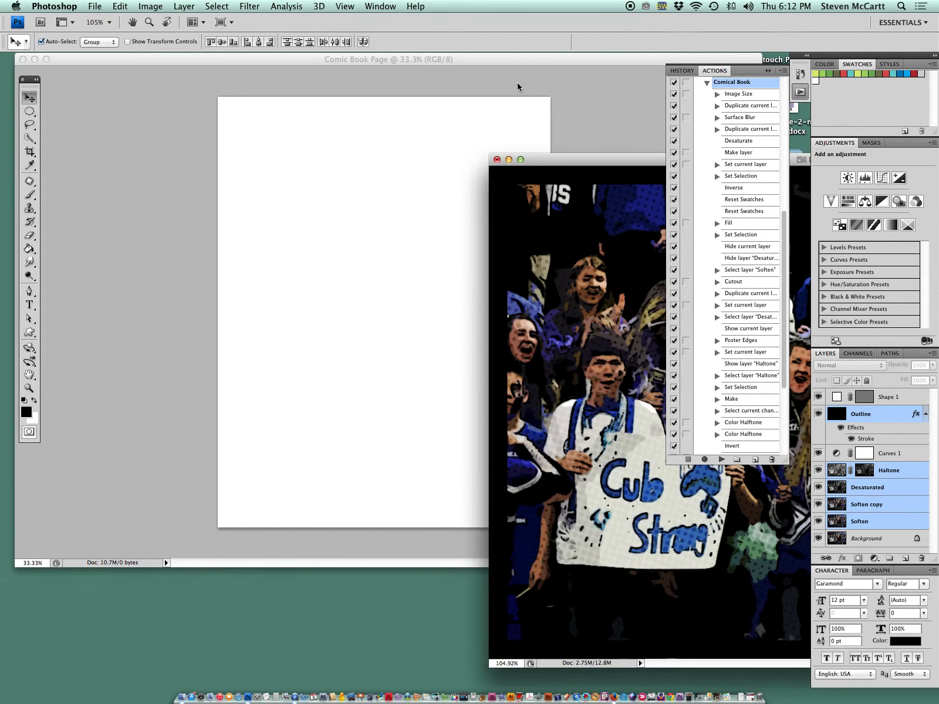
left_click_drag(517, 60, 430, 60)
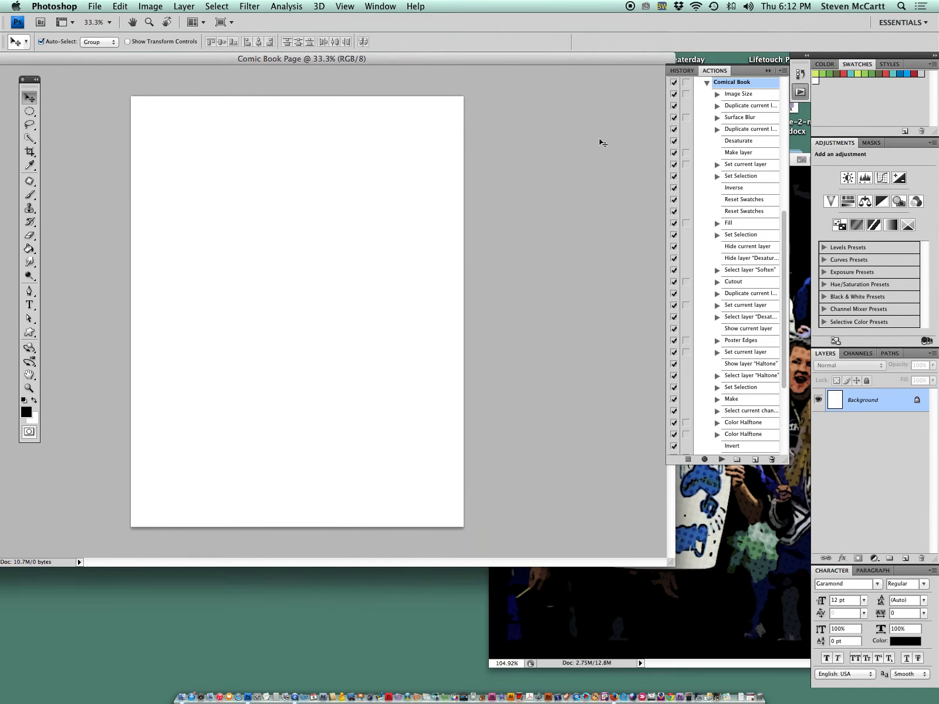
left_click(795, 166)
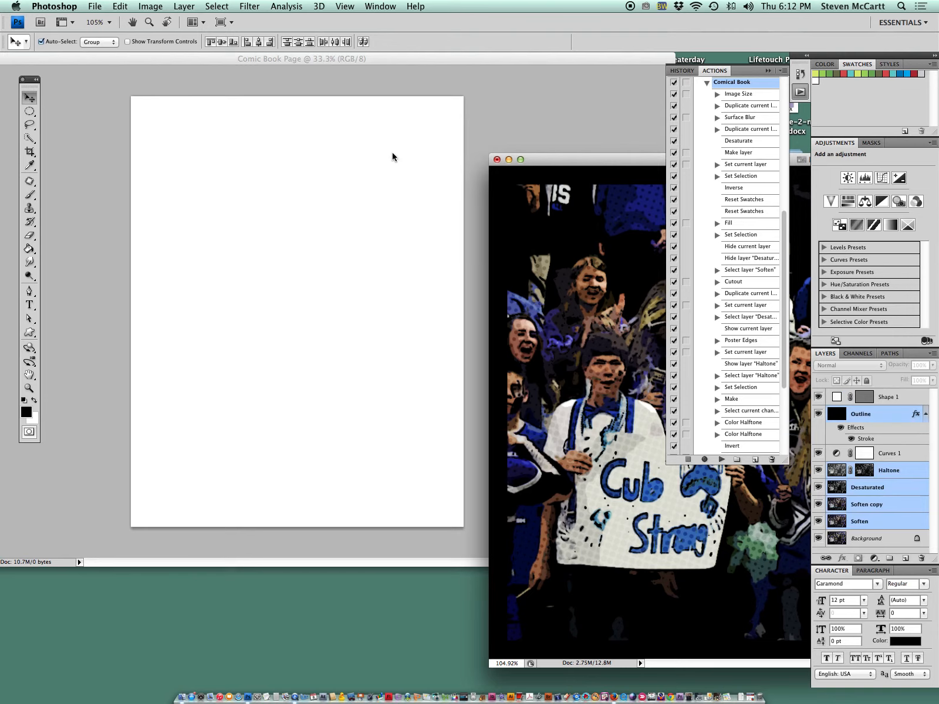
left_click_drag(548, 158, 199, 108)
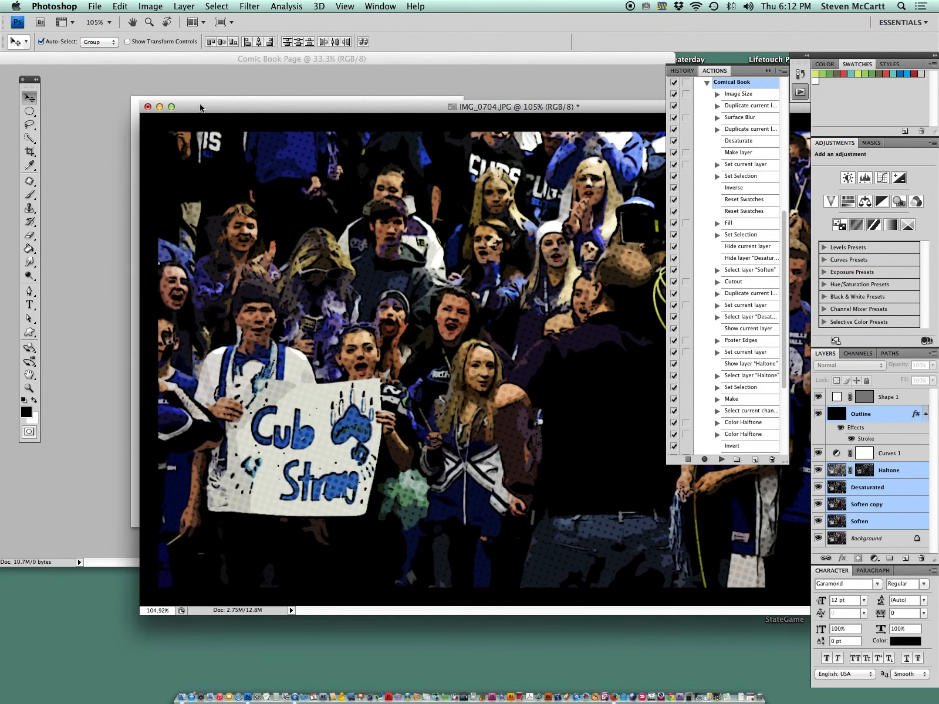
Reduce the photo's view to 50% and reposition its window so the blank comic page can be reached
left_click(340, 6)
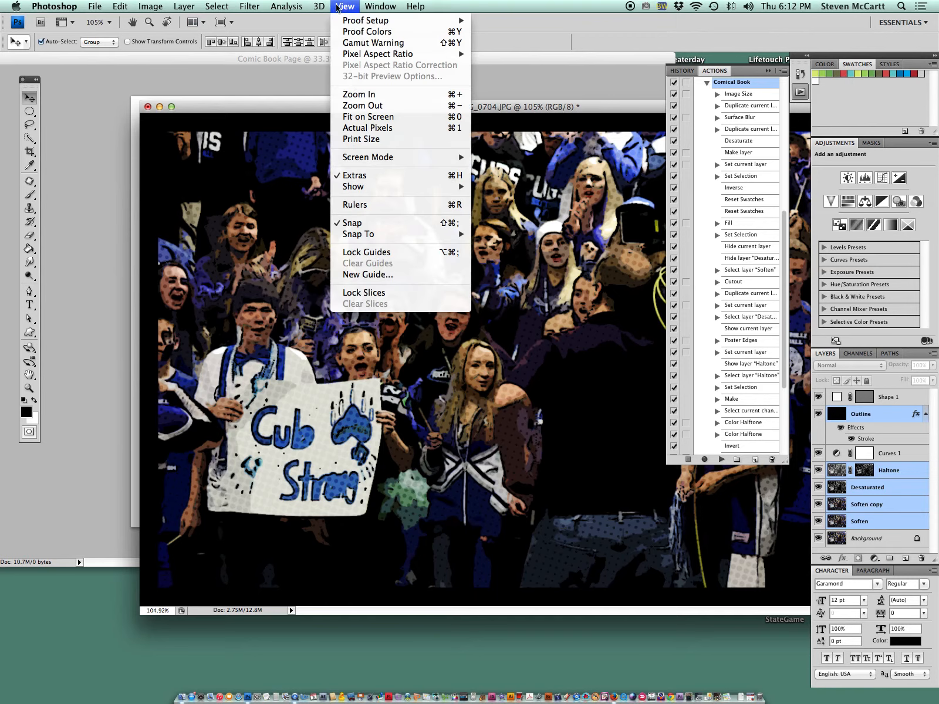
left_click(360, 106)
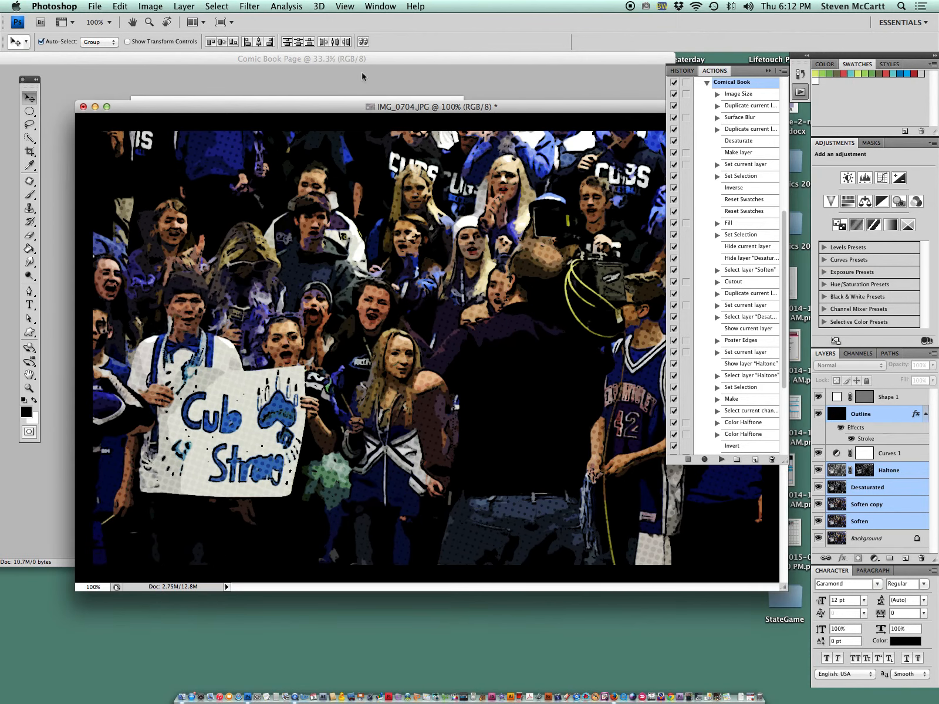
left_click(345, 6)
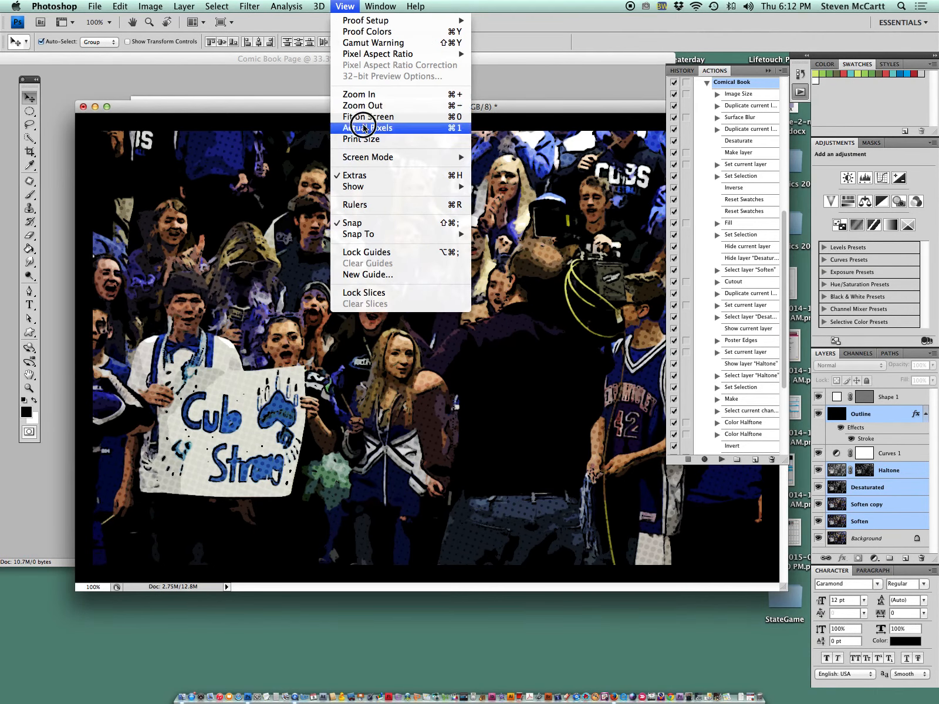
left_click(339, 5)
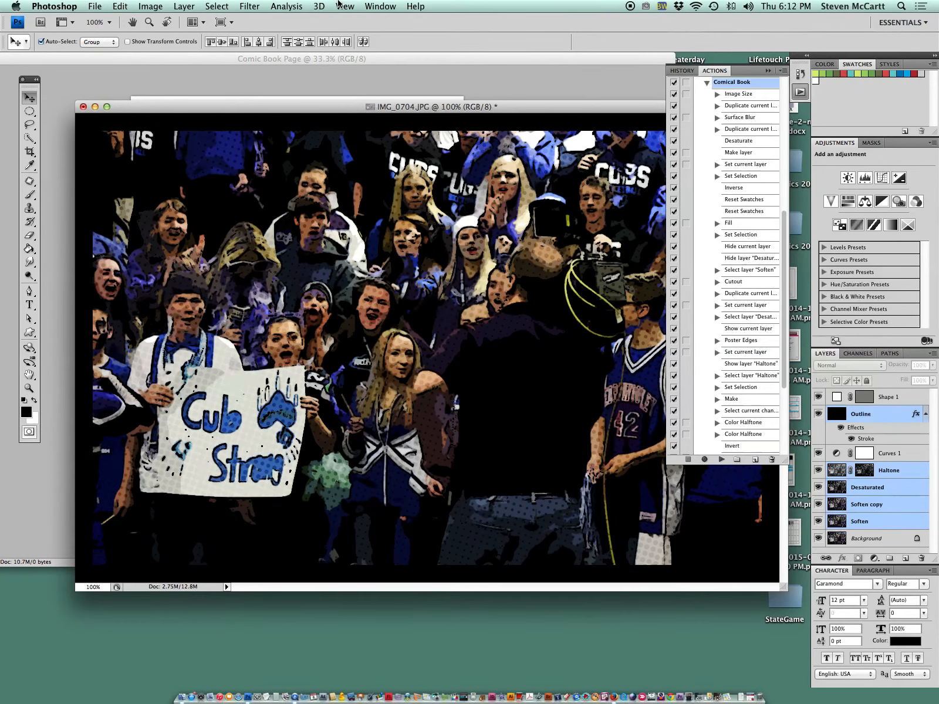
key("super+minus")
key("super+minus")
left_click_drag(324, 108, 533, 161)
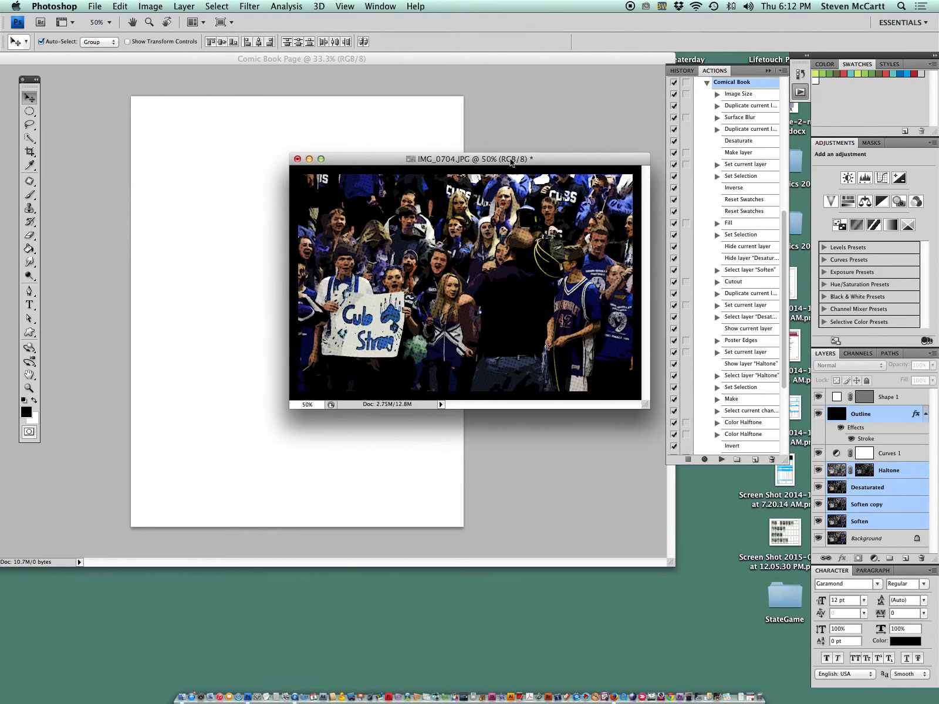
Flatten the comic-style photo into one layer and copy it onto Comic Book Page near the page's upper-left corner
left_click(192, 7)
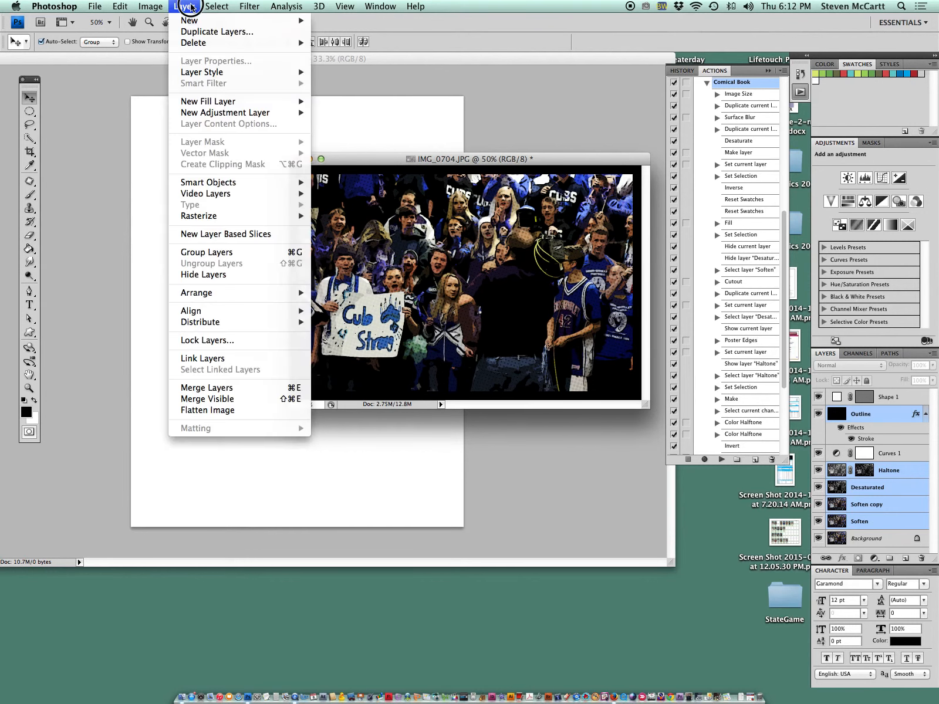
left_click(202, 410)
left_click_drag(371, 161, 486, 144)
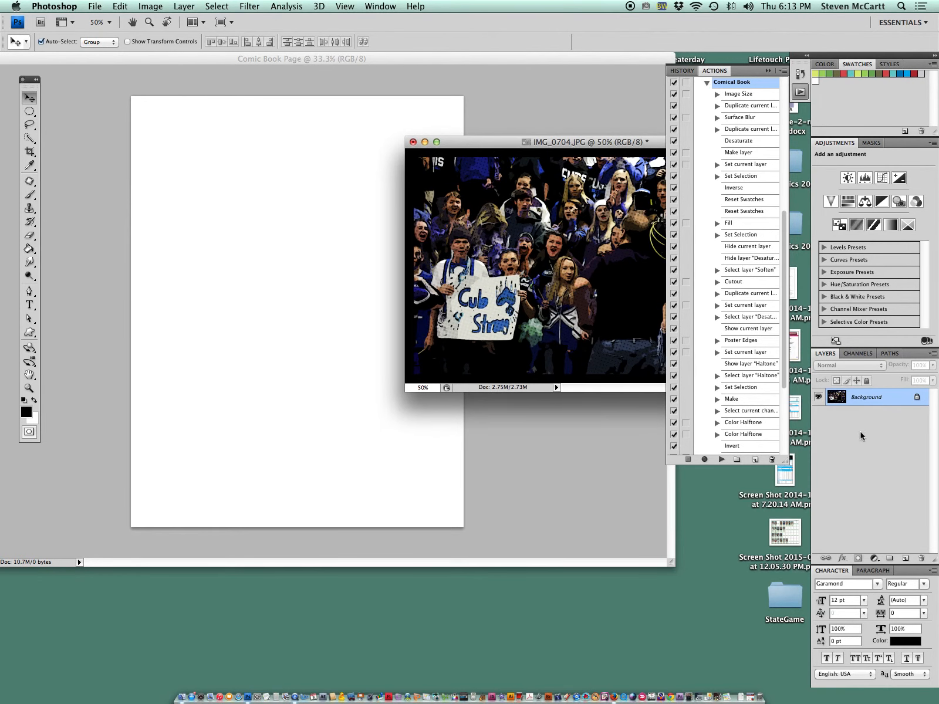
left_click_drag(586, 260, 327, 232)
left_click_drag(367, 195, 298, 146)
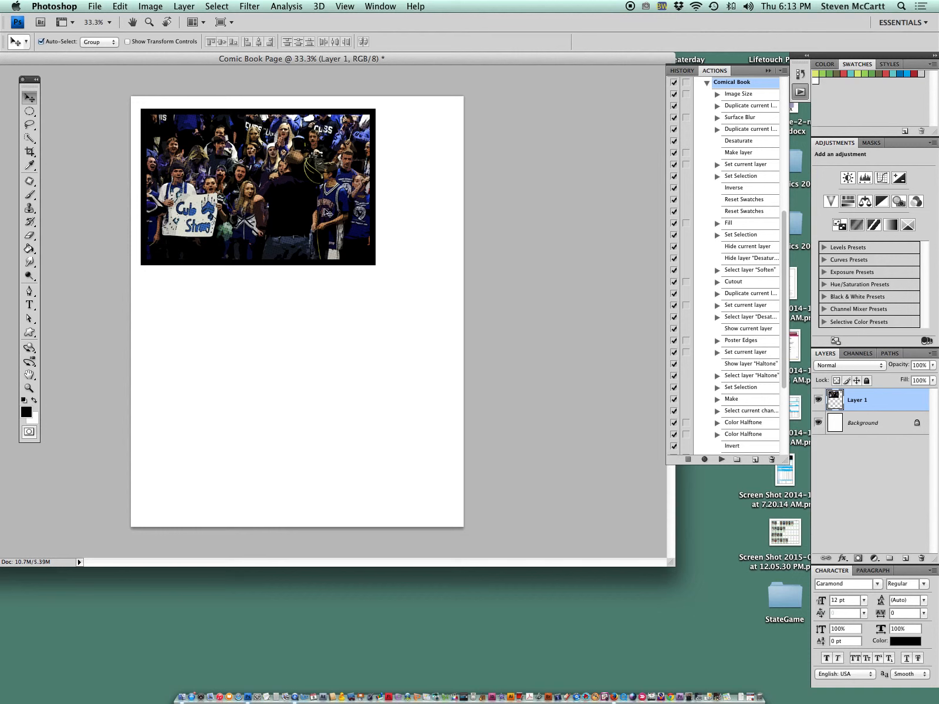
Scale the photo on the comic page proportionally to about 85% with Free Transform and place it closer to the upper-left corner
left_click(115, 6)
mouse_move(149, 235)
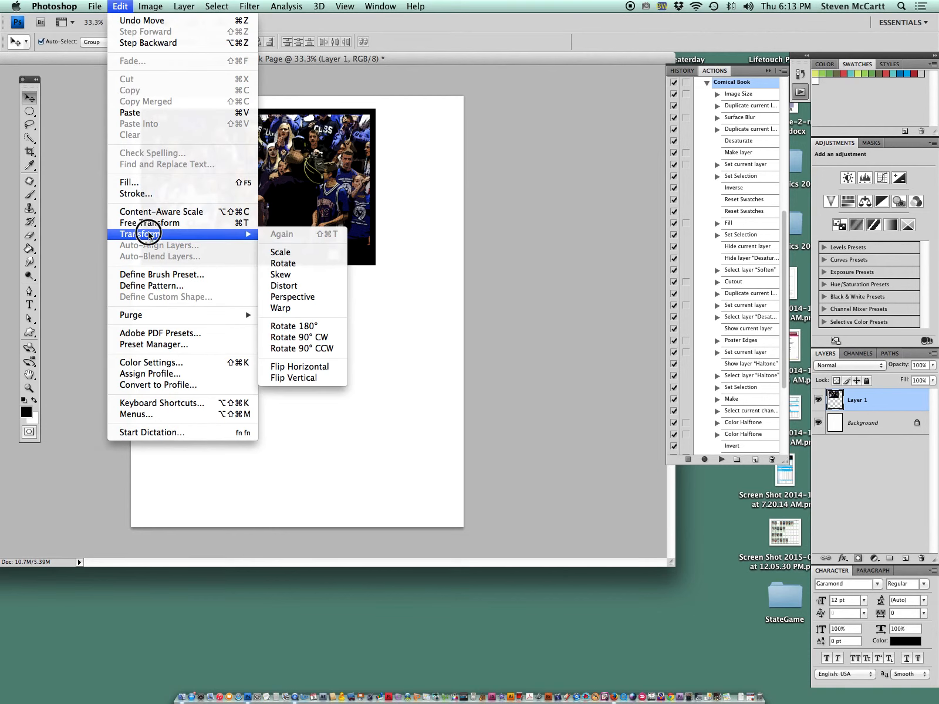
left_click(120, 6)
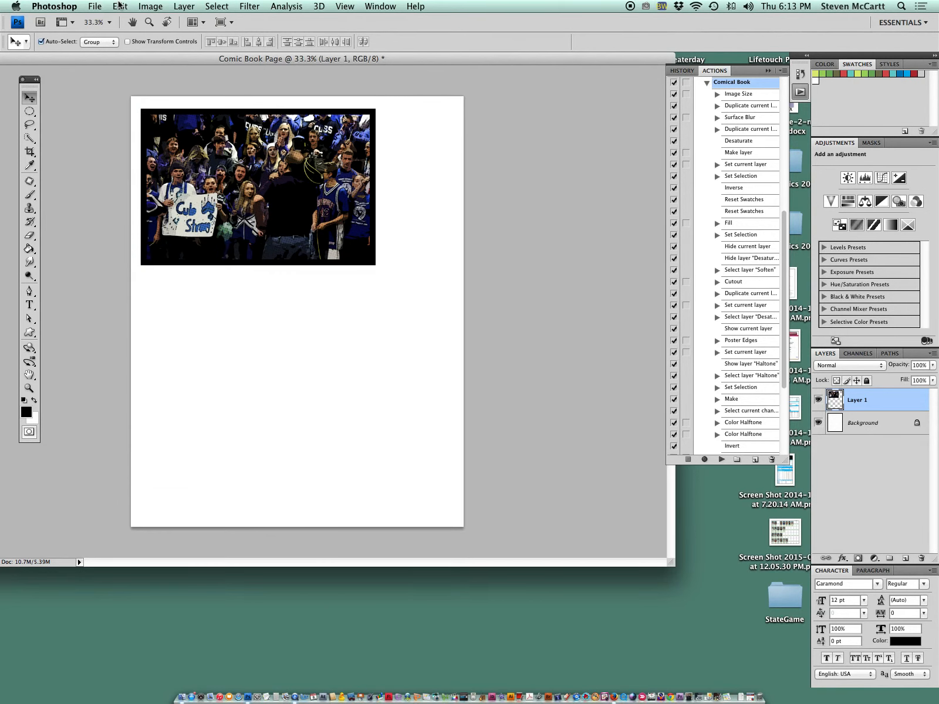
key("super+t")
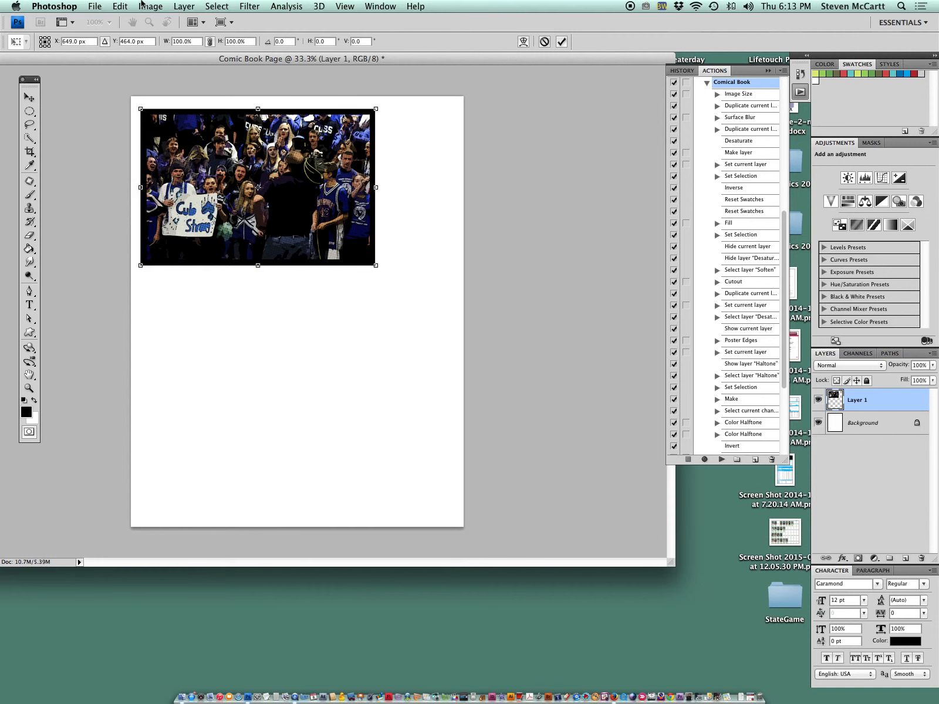
left_click(120, 7)
mouse_move(171, 233)
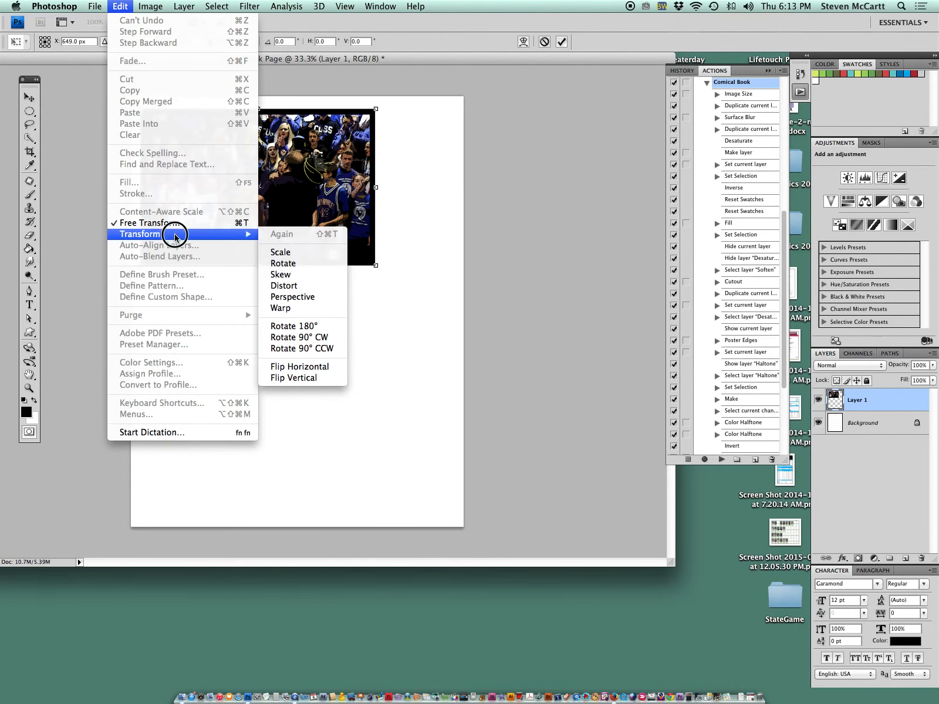
left_click(120, 7)
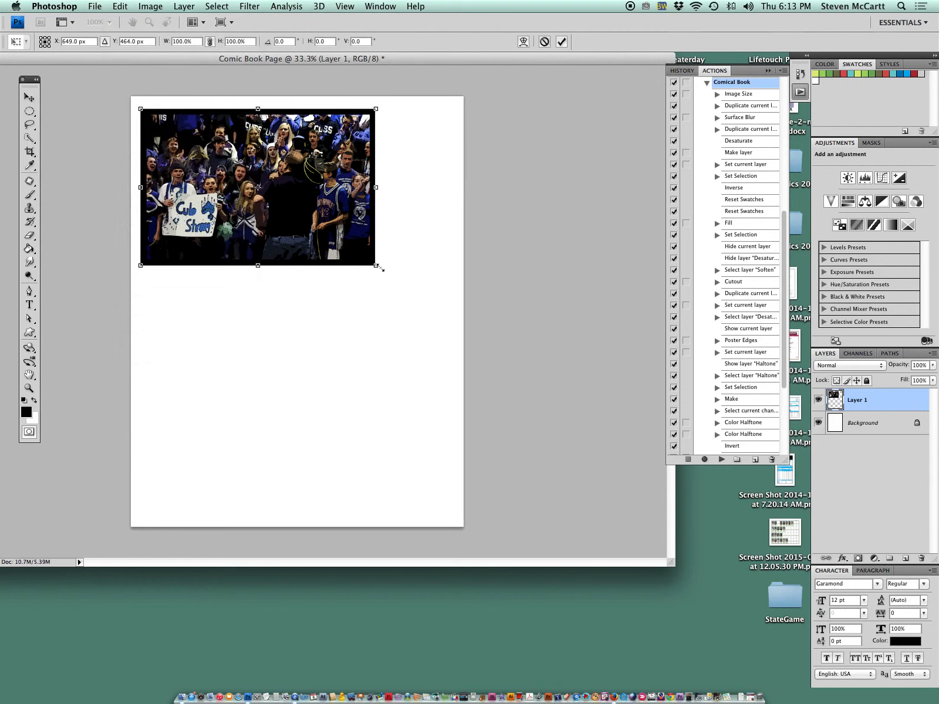
left_click_drag(376, 266, 314, 281)
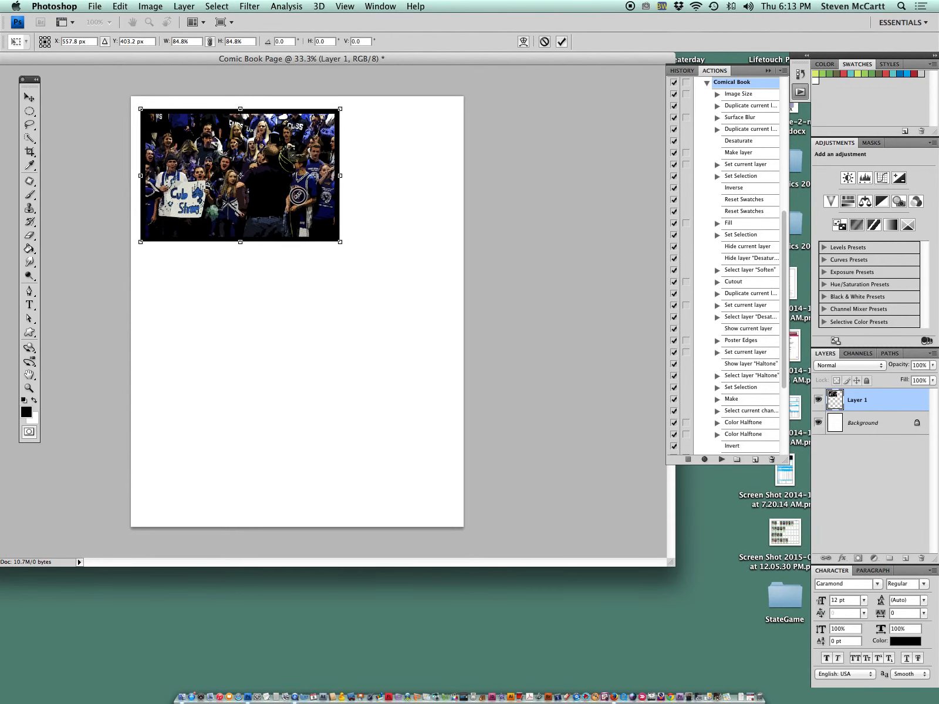
key("Return")
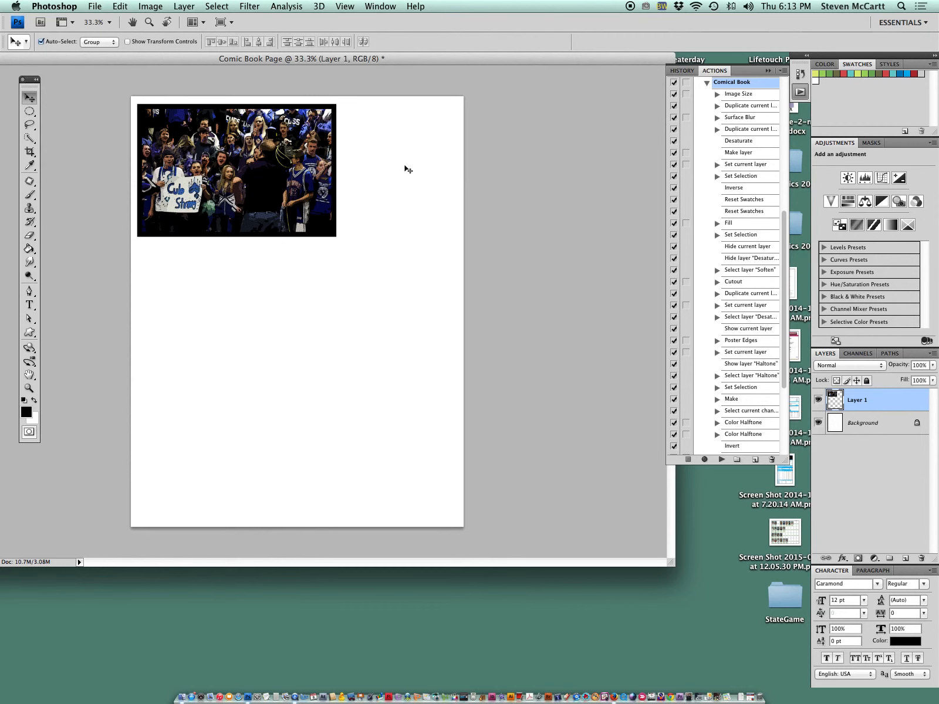
Shift the Comic Book Page window aside and bring the IMG_0704.JPG photo window to the front over the page
left_click_drag(105, 58, 188, 61)
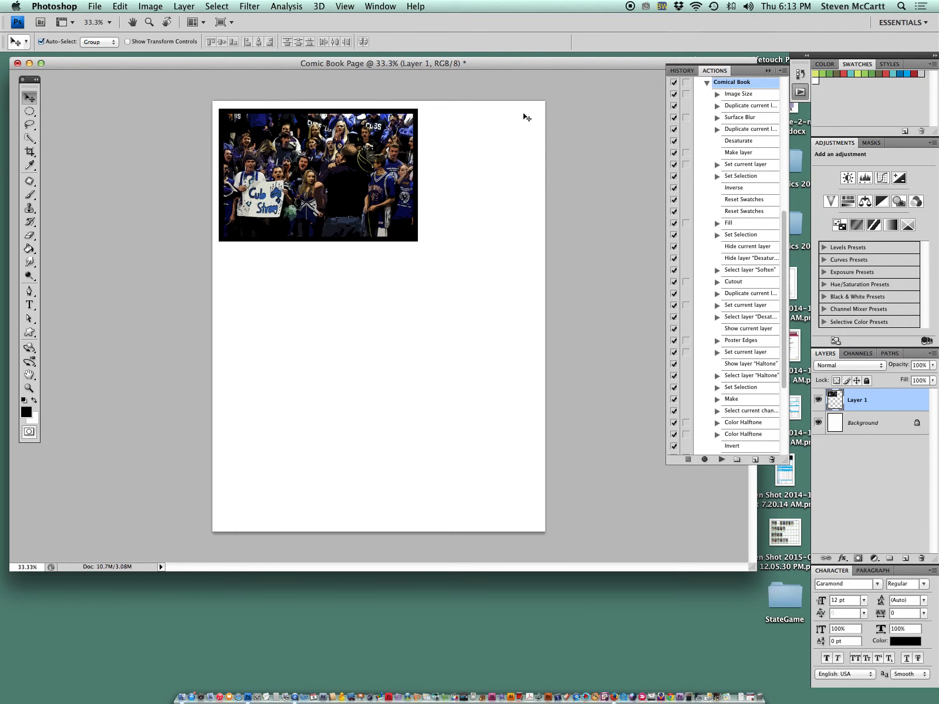
left_click(387, 7)
left_click(434, 382)
left_click_drag(487, 142, 308, 111)
Step IMG_0704.JPG back to its separate layers and flatten the image again
left_click(122, 7)
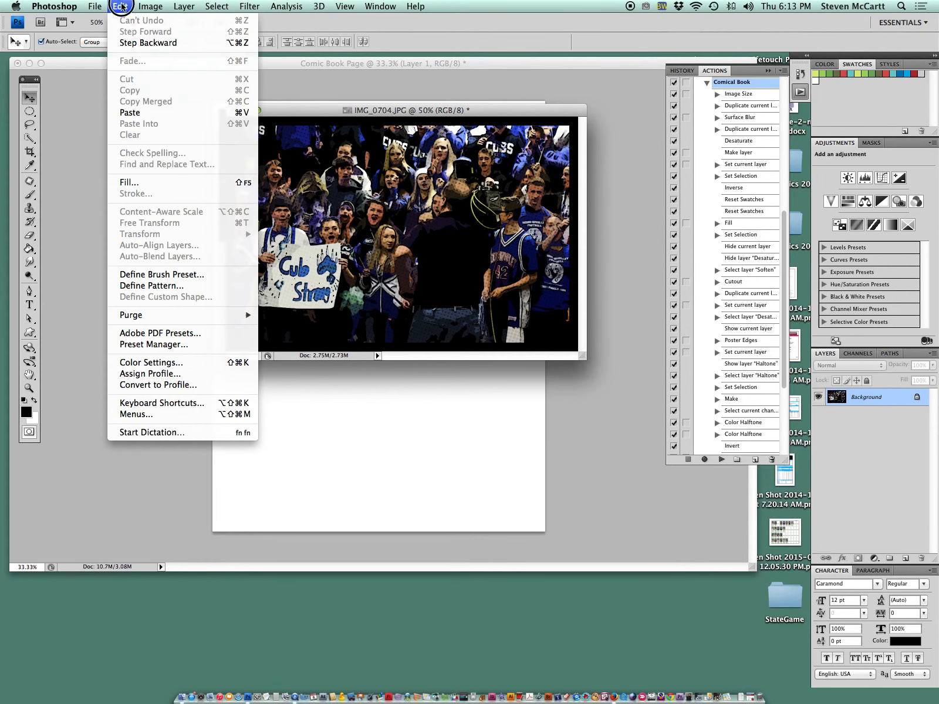
left_click(126, 40)
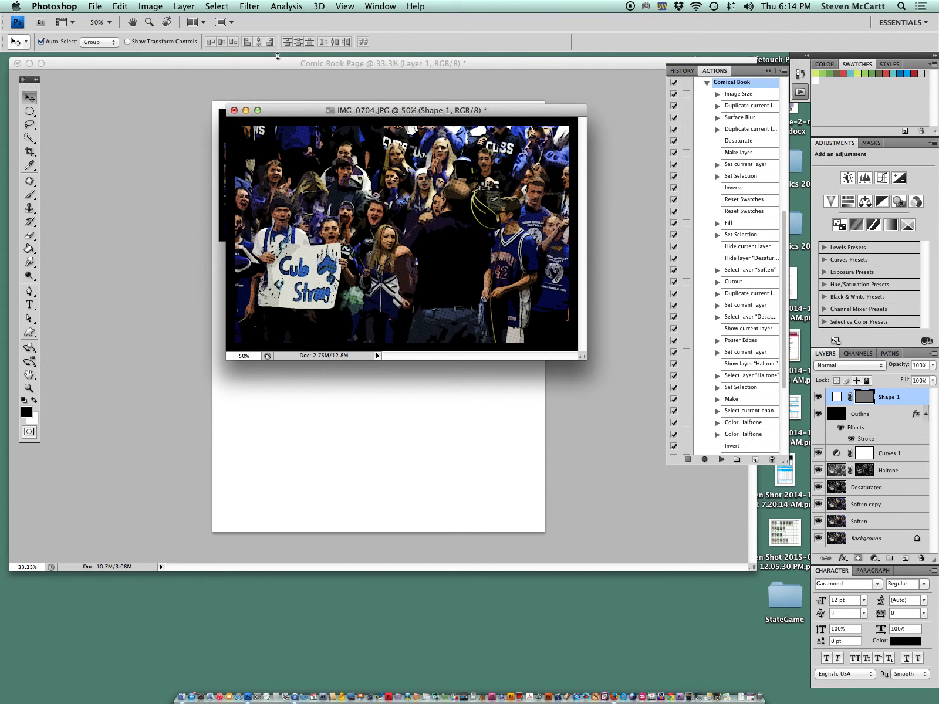
left_click(192, 7)
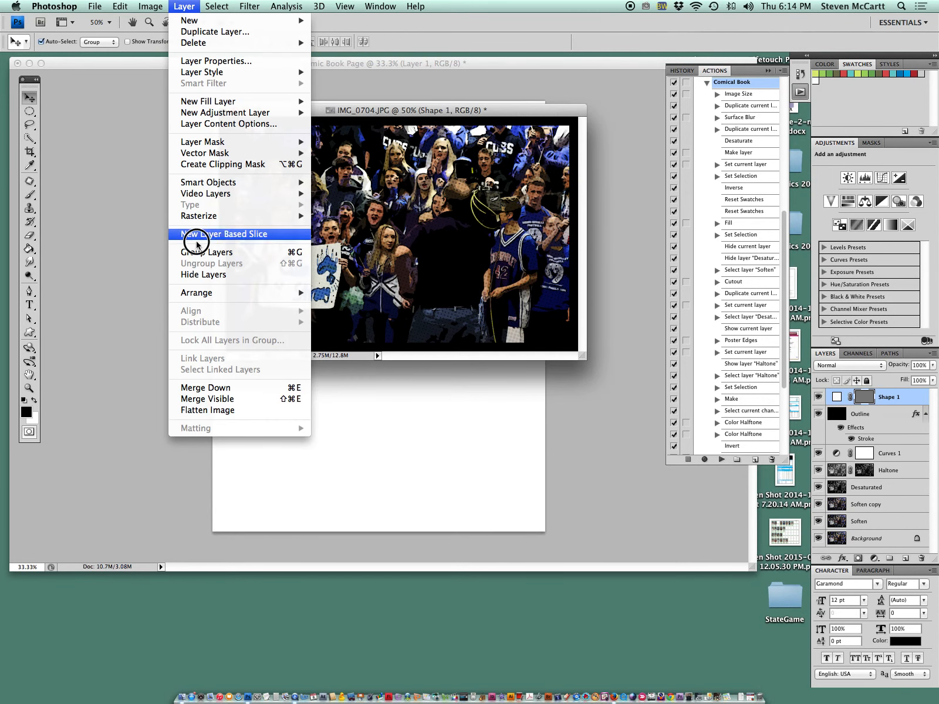
left_click(212, 412)
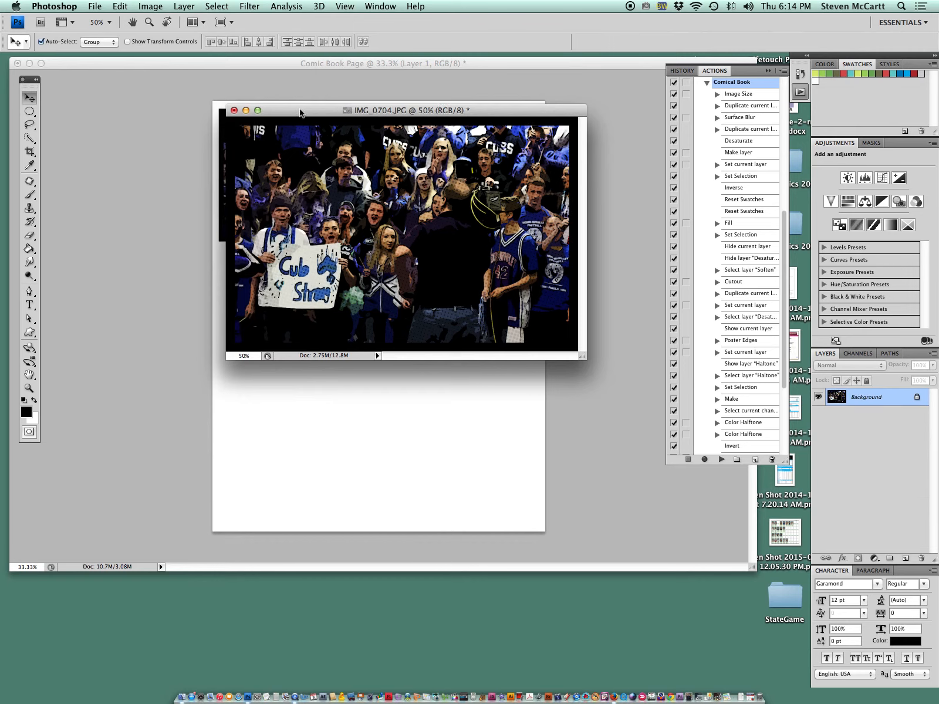
Move the photo window aside and copy the flattened photo onto Comic Book Page below the first panel
left_click_drag(292, 109, 519, 195)
left_click_drag(480, 321, 355, 345)
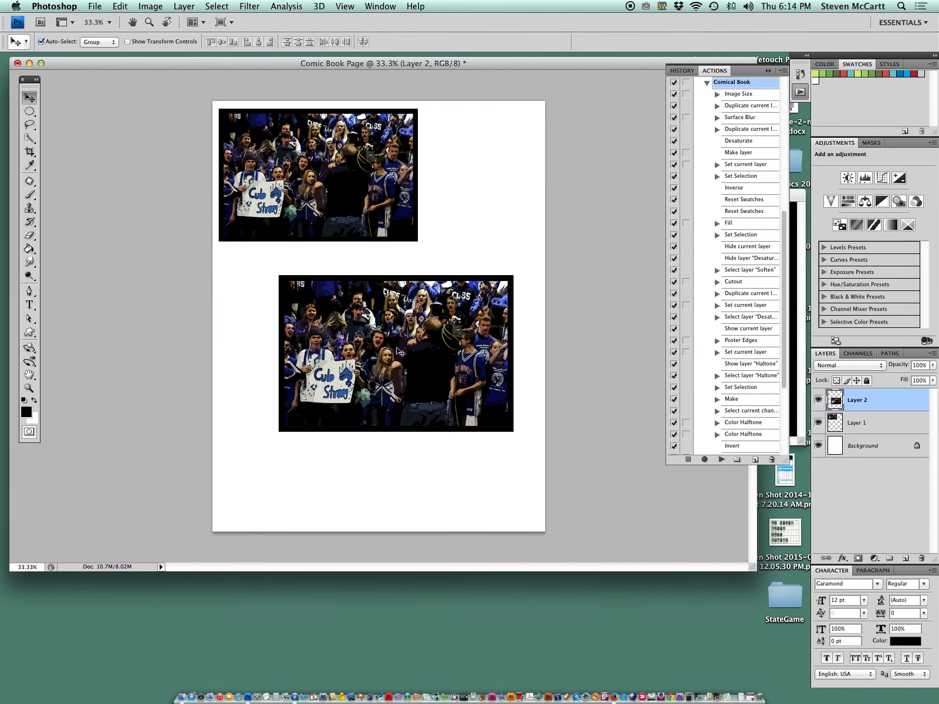
Scale the second photo proportionally to about 51.5% with Free Transform and fit it right of the first panel, tops aligned, with a narrow gap
key("super+t")
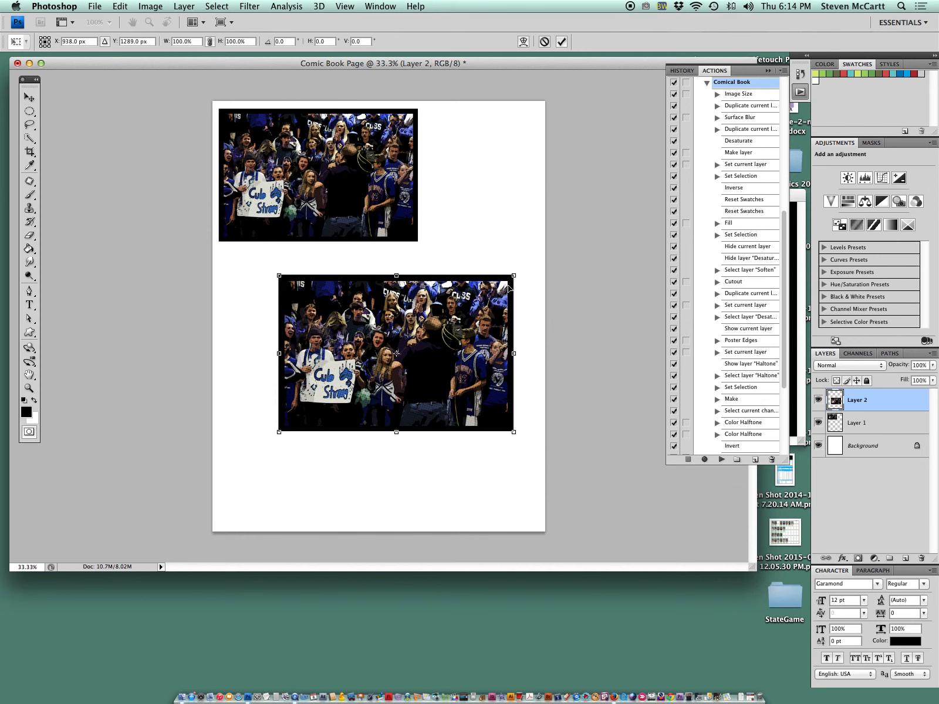
left_click_drag(514, 274, 411, 343)
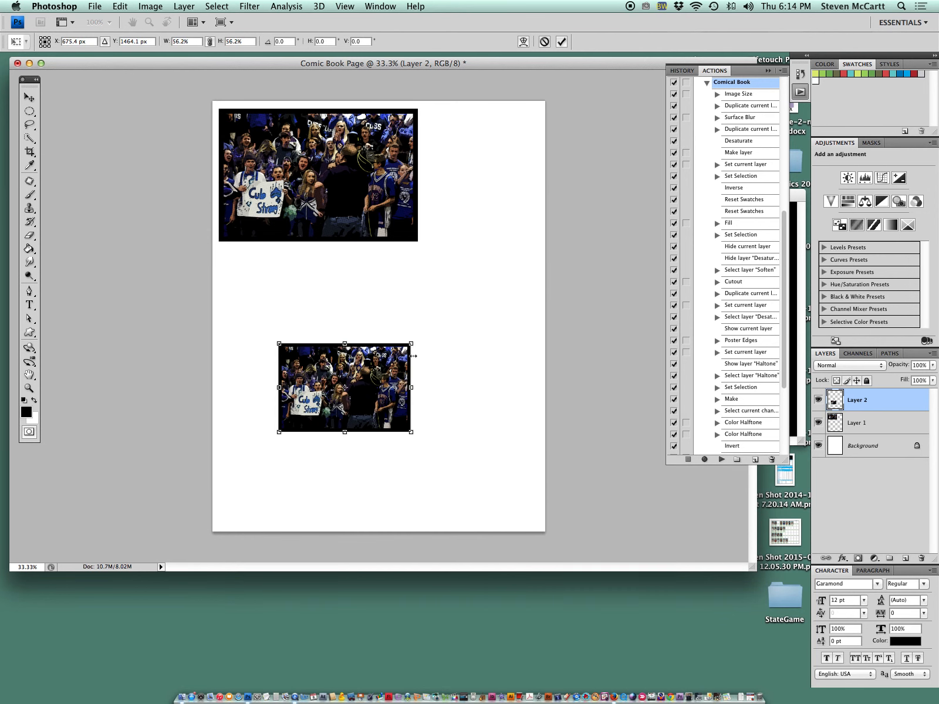
left_click_drag(368, 401, 519, 168)
left_click_drag(514, 166, 539, 190)
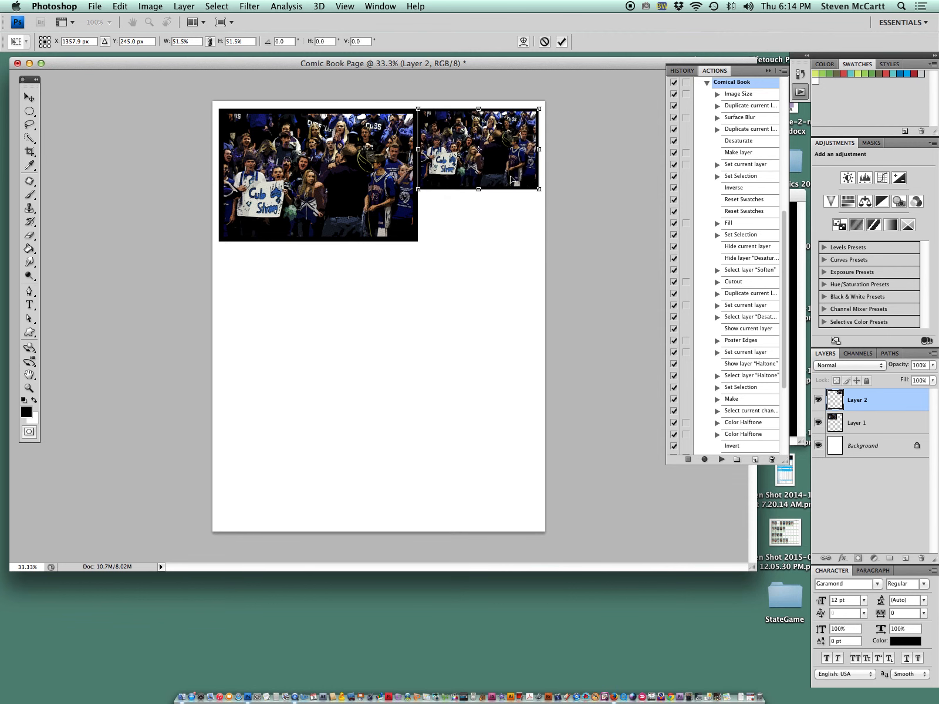
key("Right")
key("Right")
key("Right")
key("Right")
key("Right")
key("Right")
key("Right")
key("Right")
key("Right")
key("Right")
key("Right")
key("Right")
left_click(464, 234)
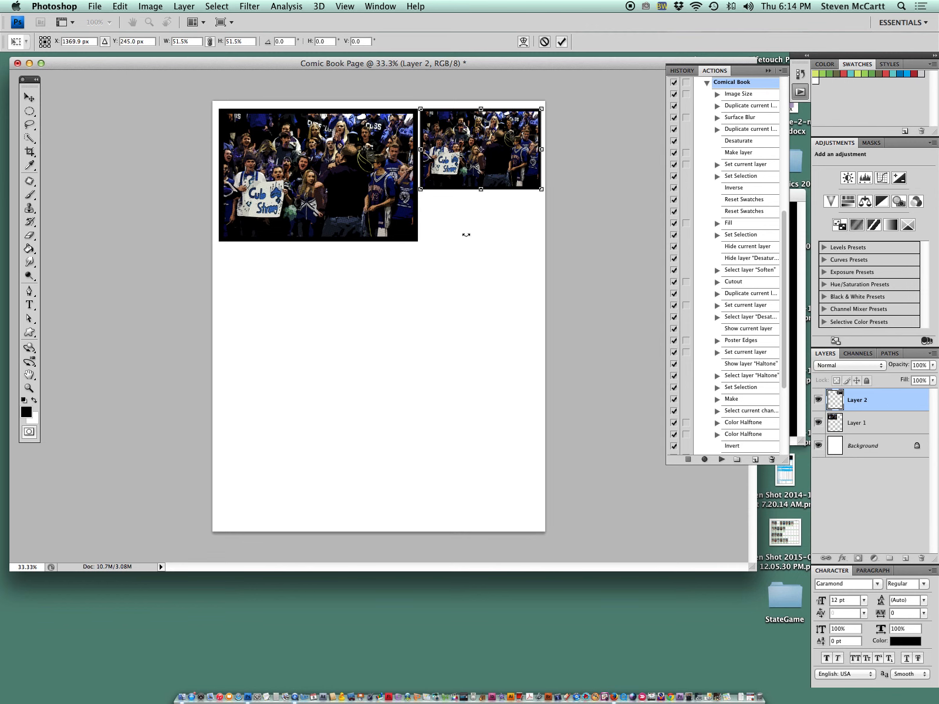
left_click(29, 97)
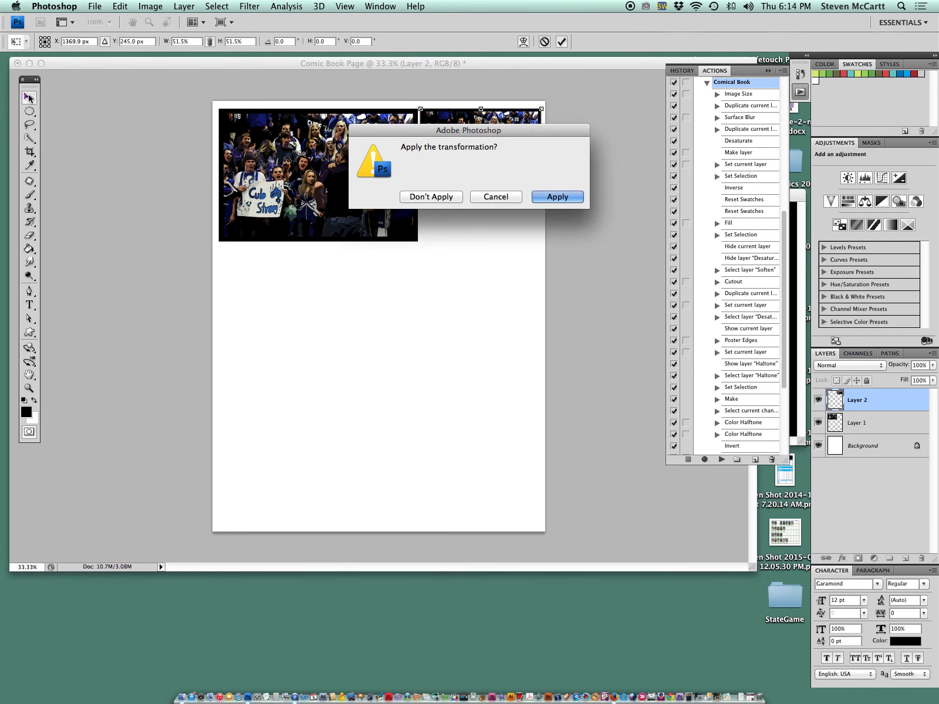
left_click(533, 198)
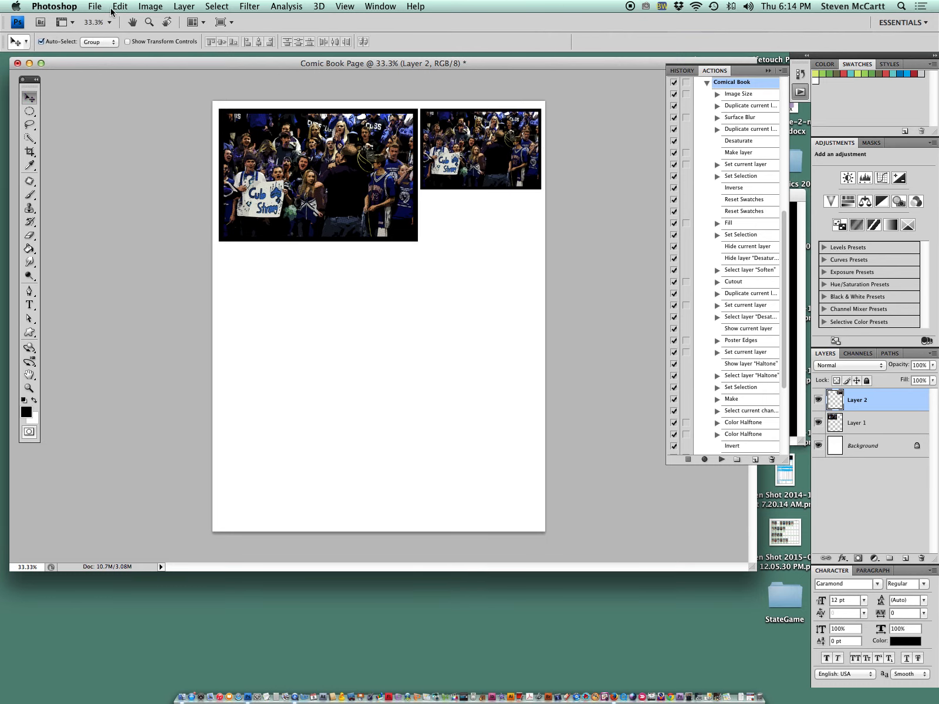